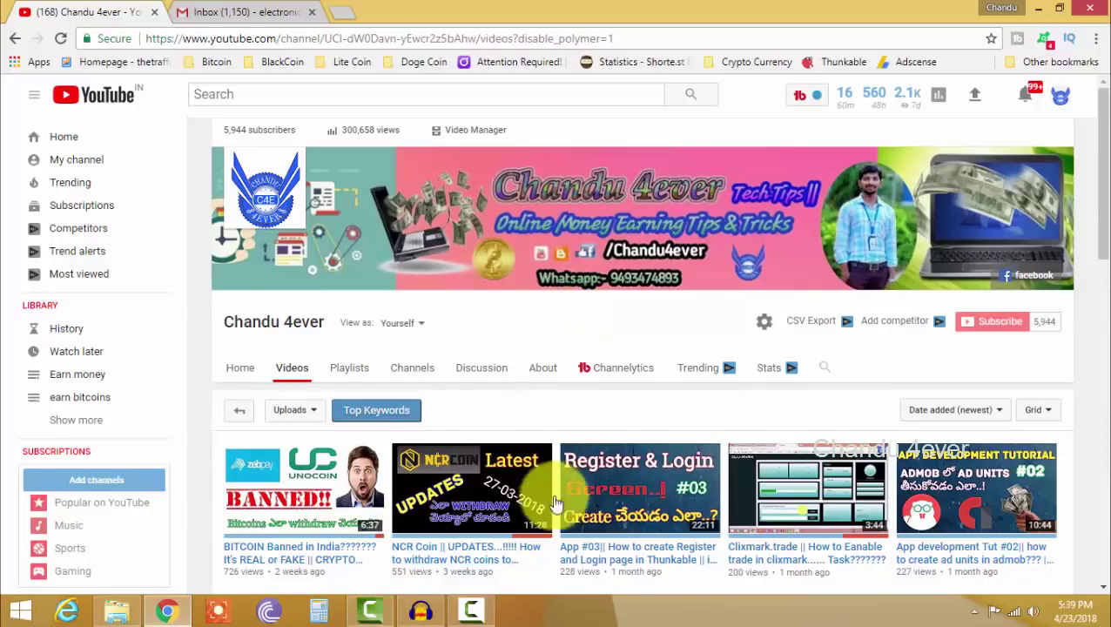
Step: Open blockchain.info in a new browser tab to reach the wallet sign-in page
click(343, 12)
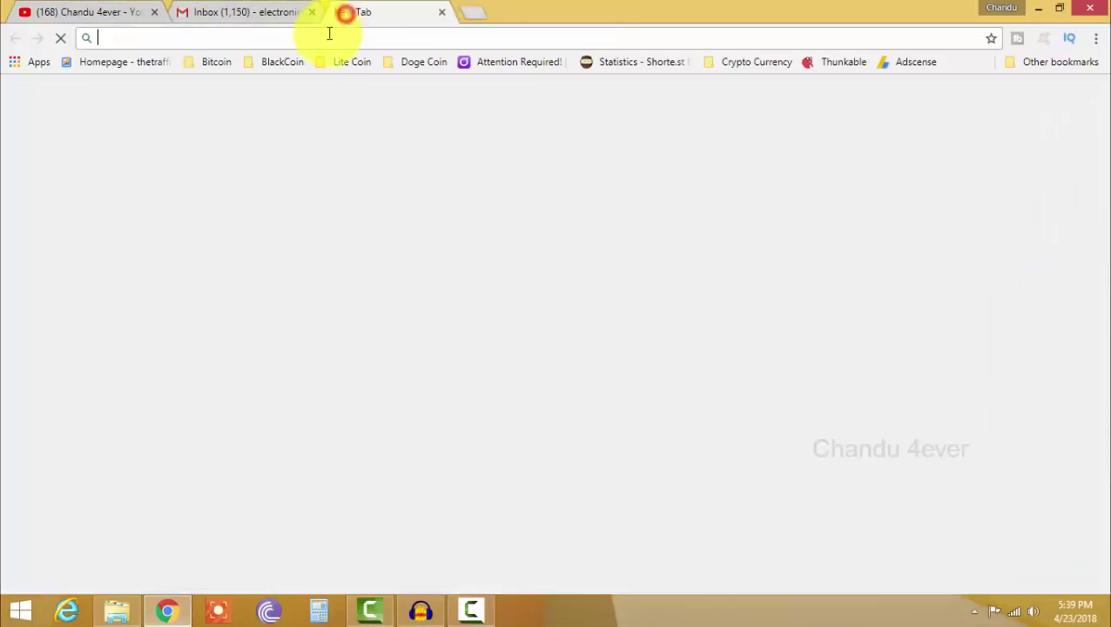
text(b)
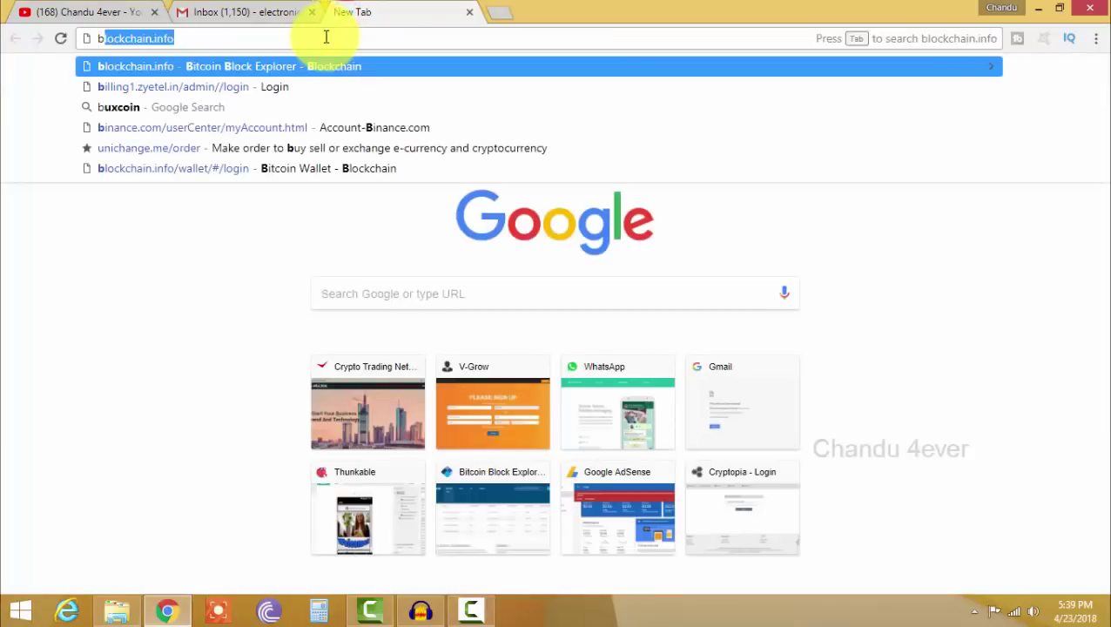
text(lo)
key(BackSpace)
key(BackSpace)
text(lo)
key(Return)
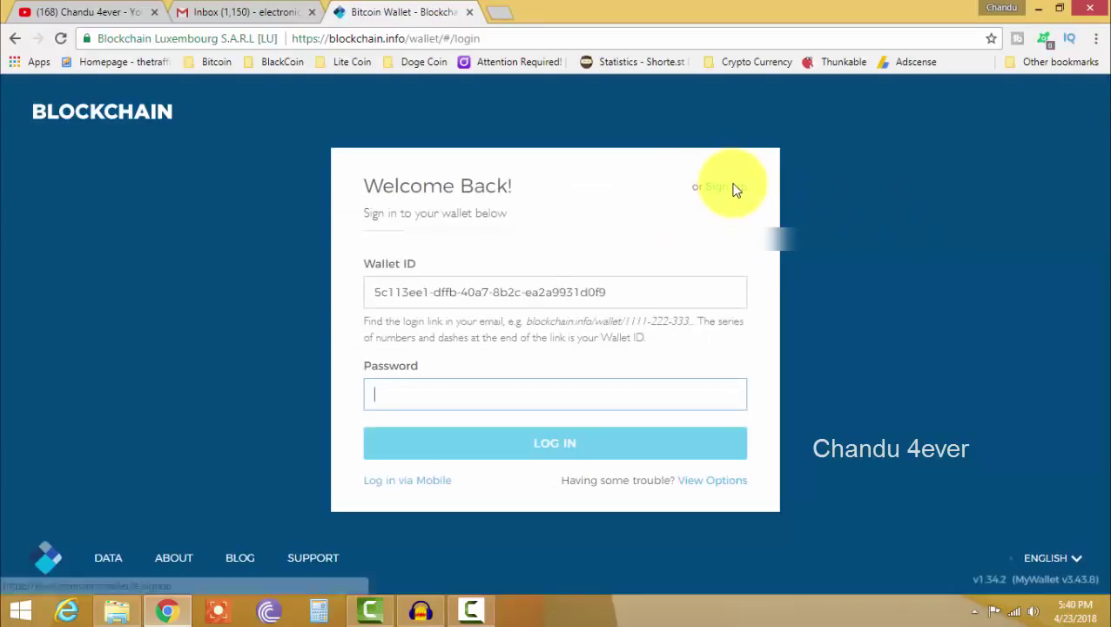
Step: Start a new wallet sign-up with an email address, a matching password, and accepted terms
click(734, 188)
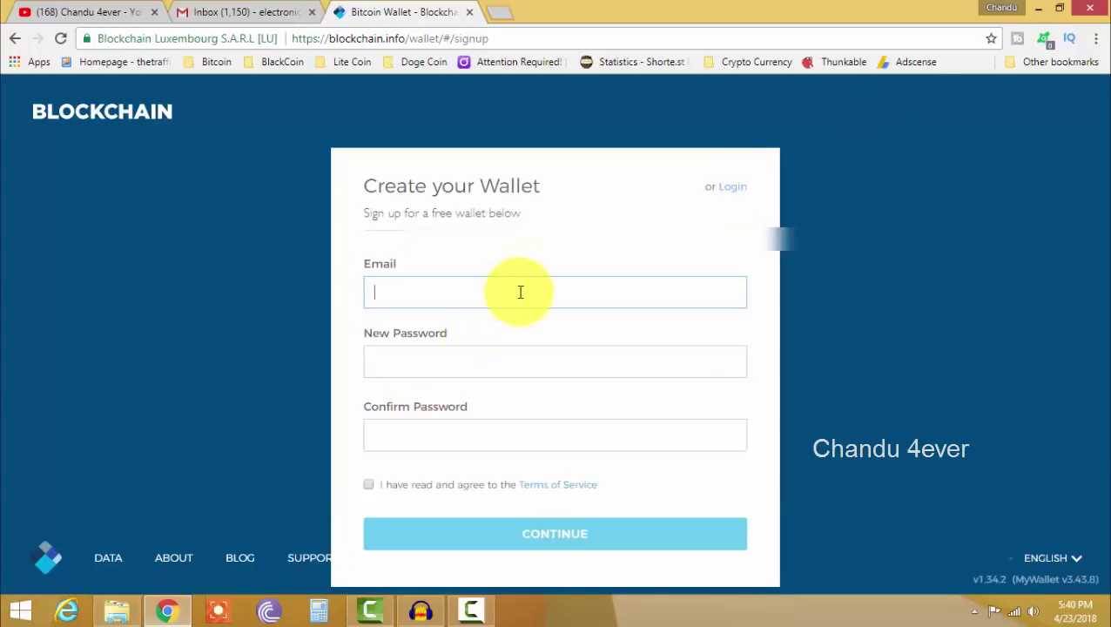
text(el)
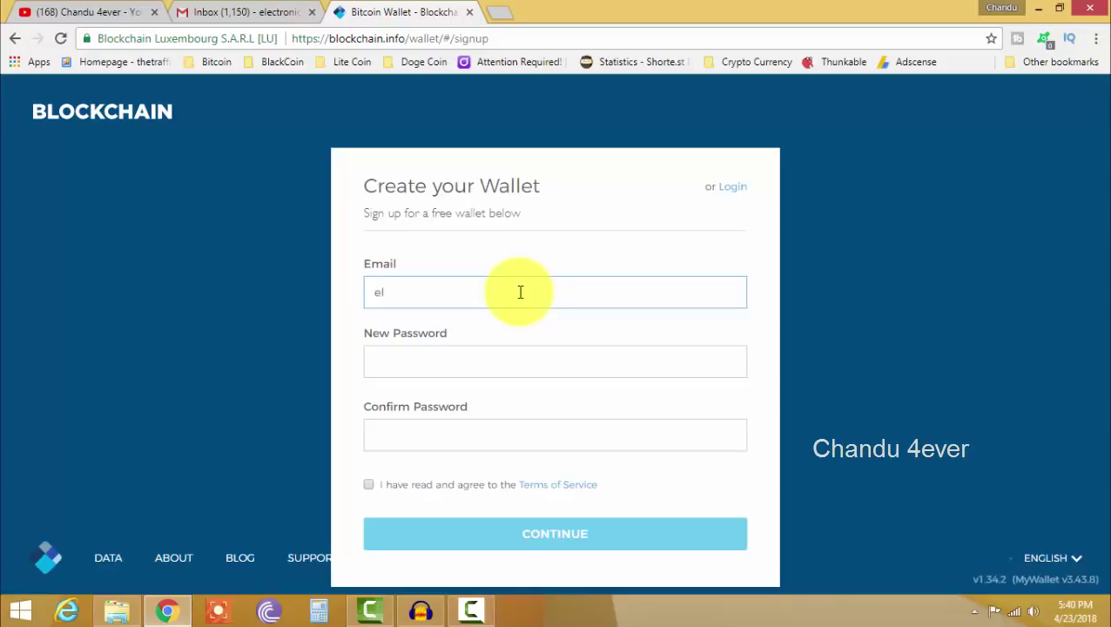
click(478, 357)
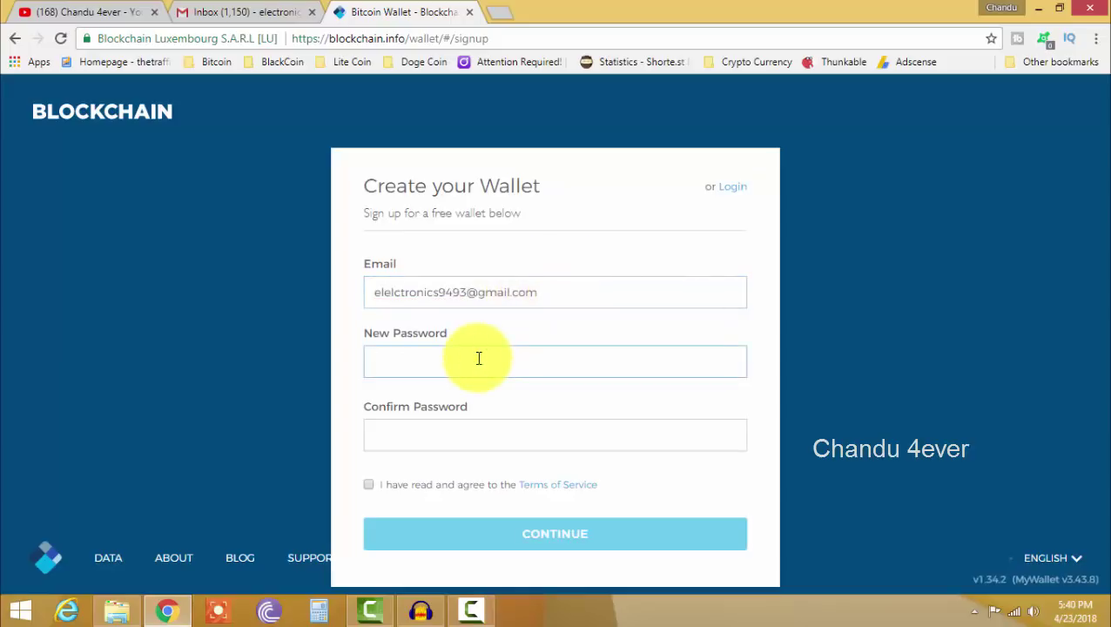
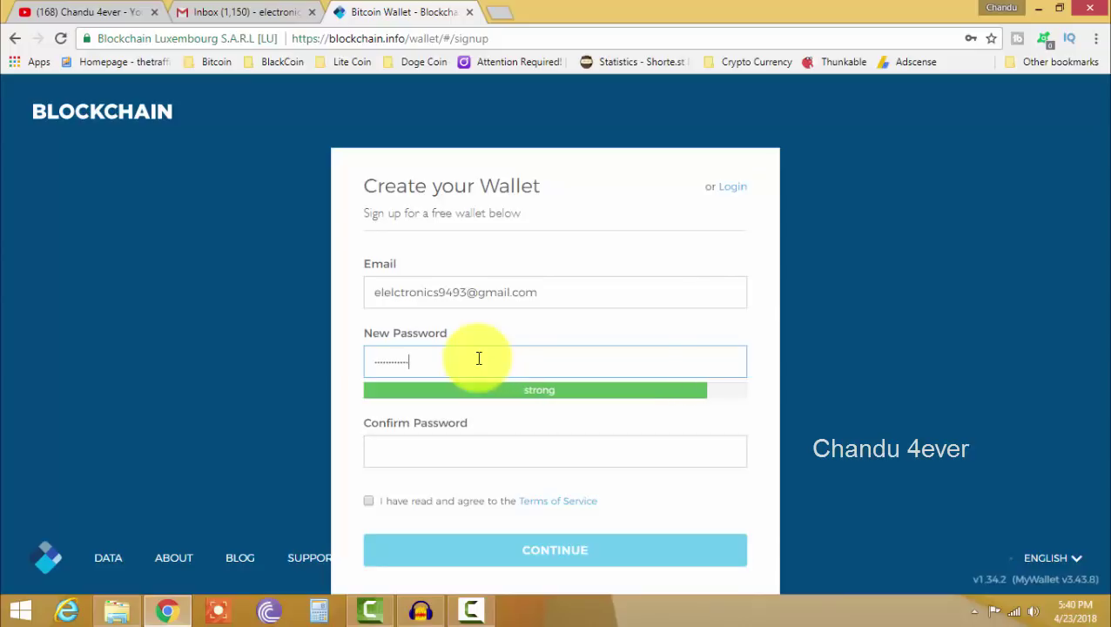
click(466, 451)
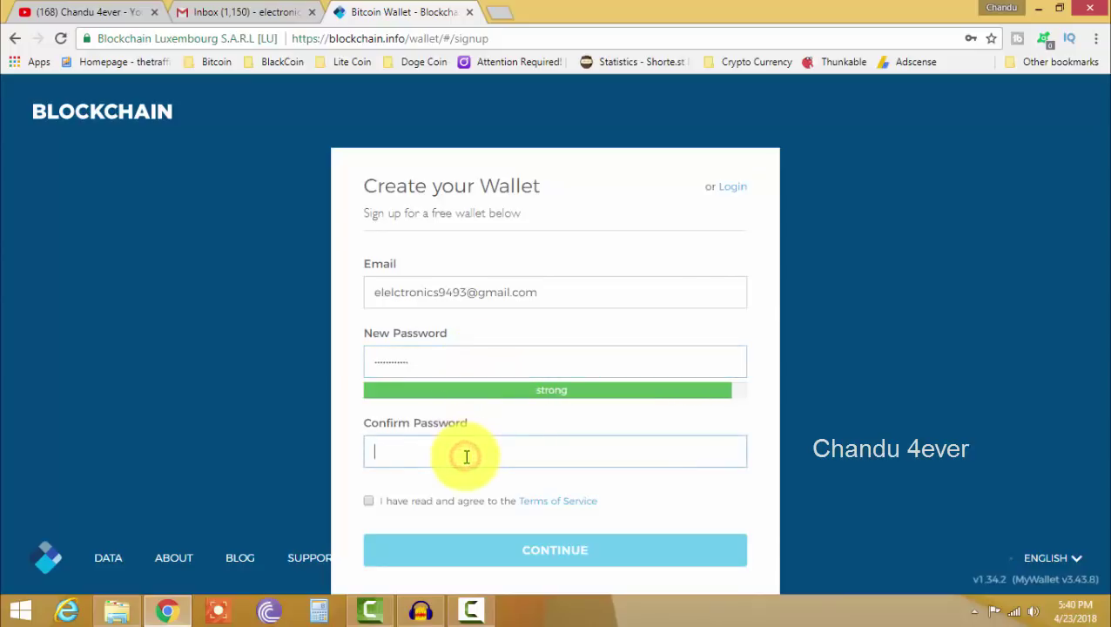
key(ctrl+v)
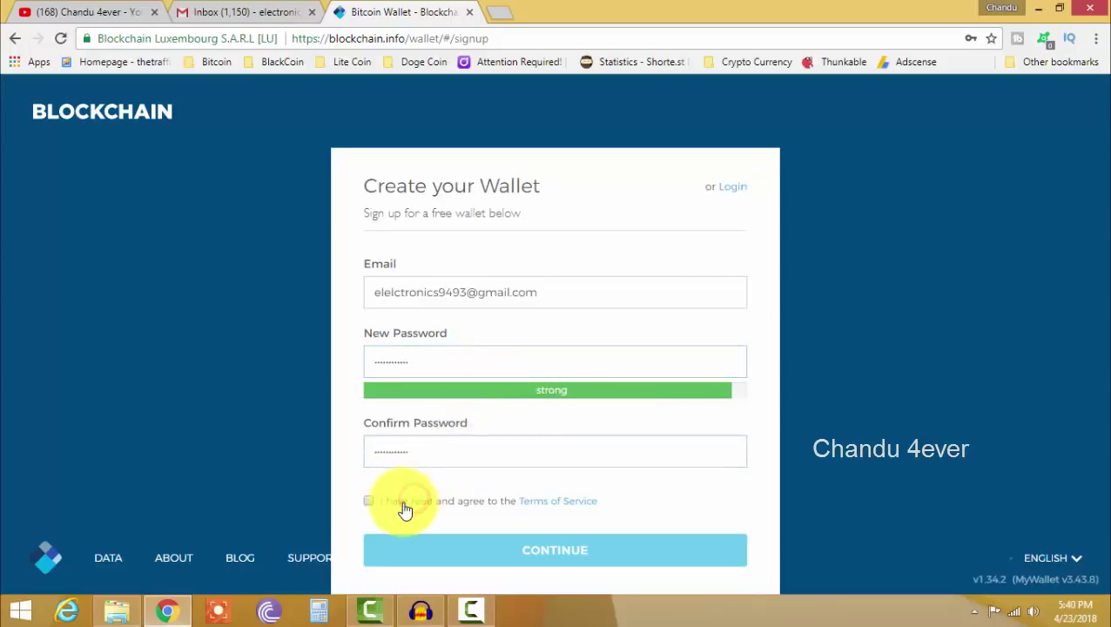
click(369, 501)
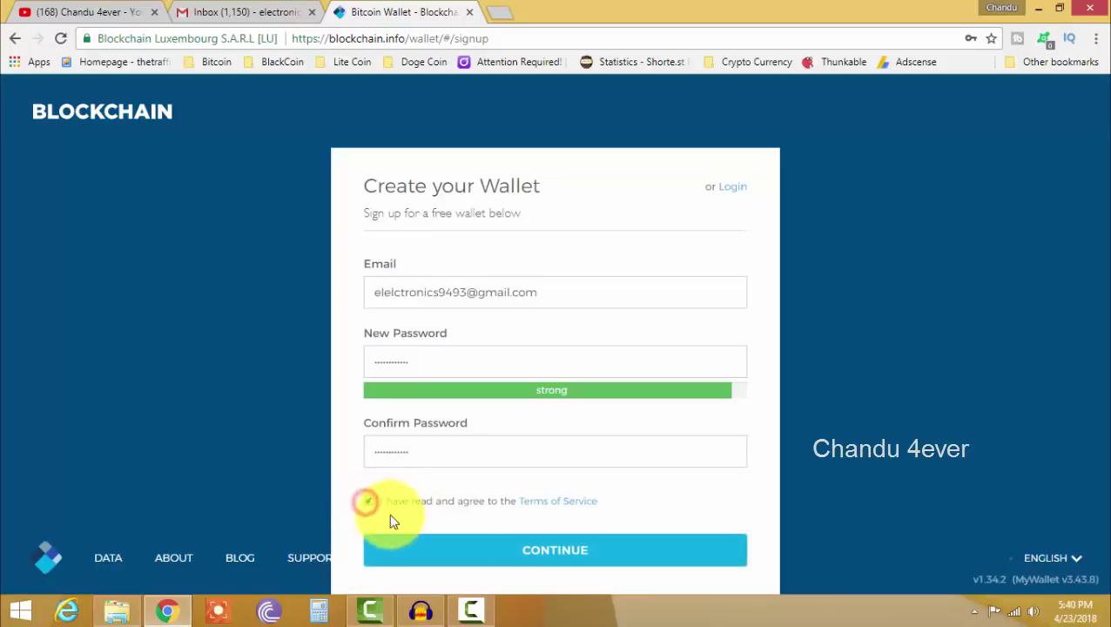
Step: Submit the sign-up and dismiss the welcome message on the new wallet's dashboard
click(533, 558)
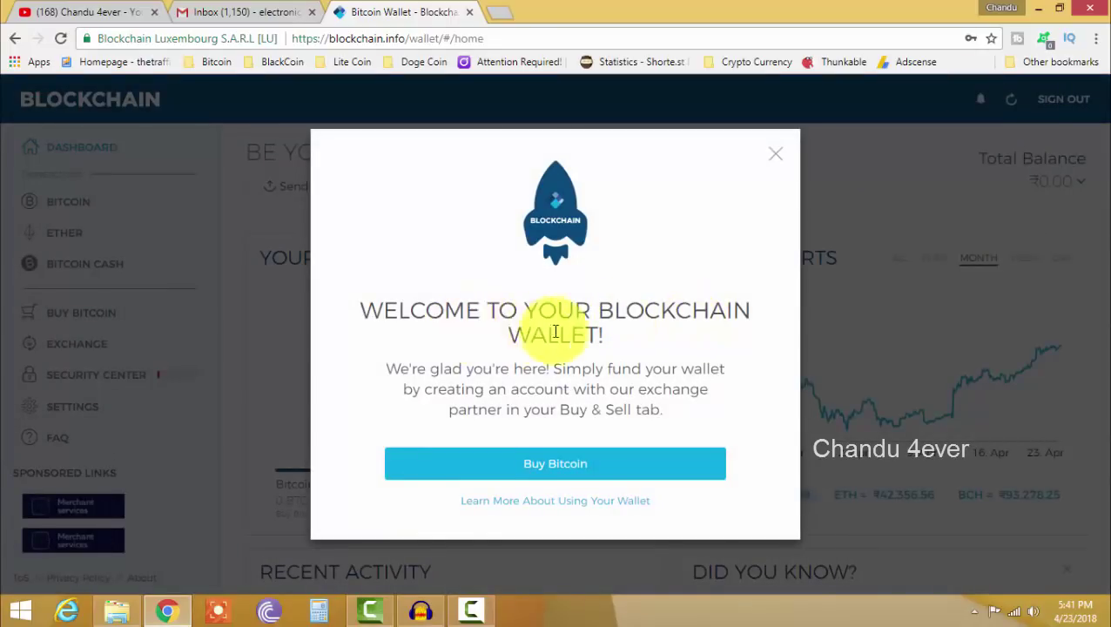
click(774, 154)
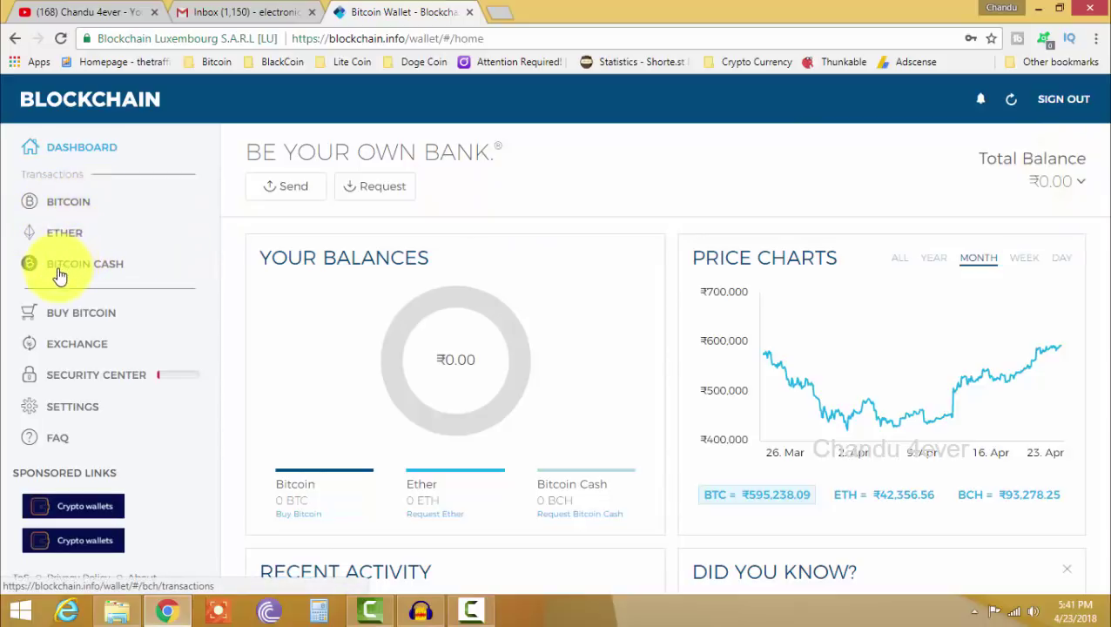
Step: Sign out, select the new wallet ID on the login page, and switch to Gmail
click(1063, 98)
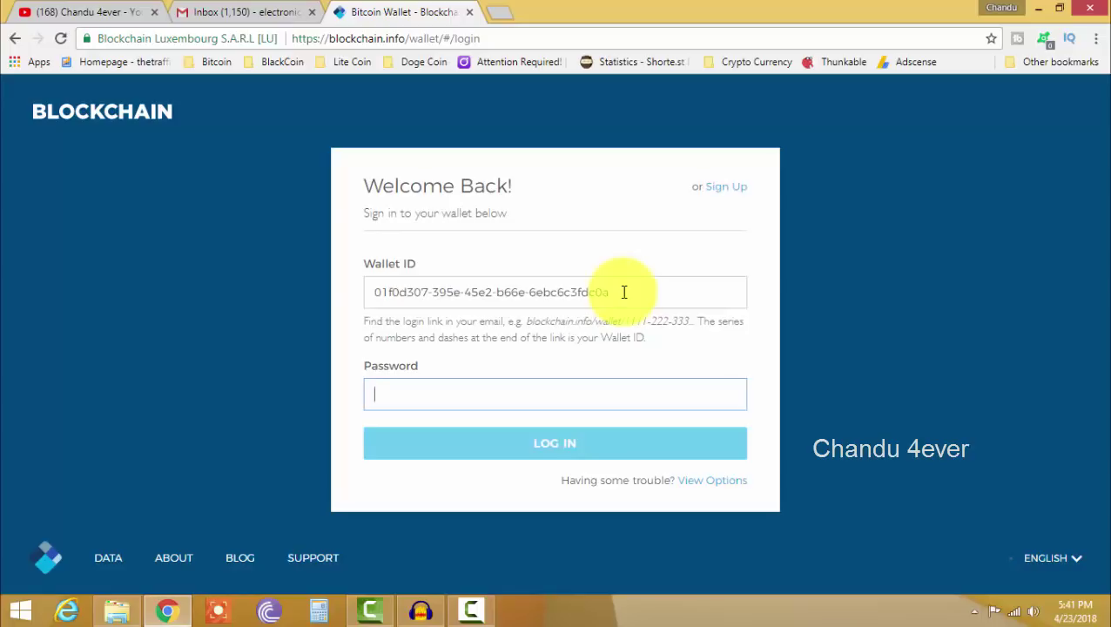
drag(624, 292, 361, 313)
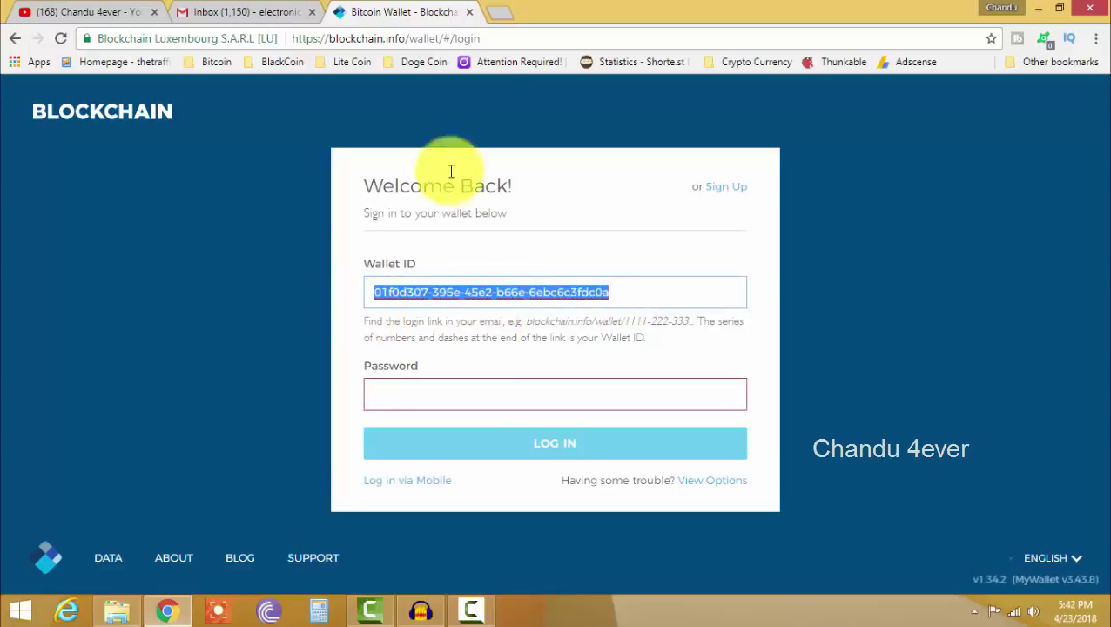
click(231, 11)
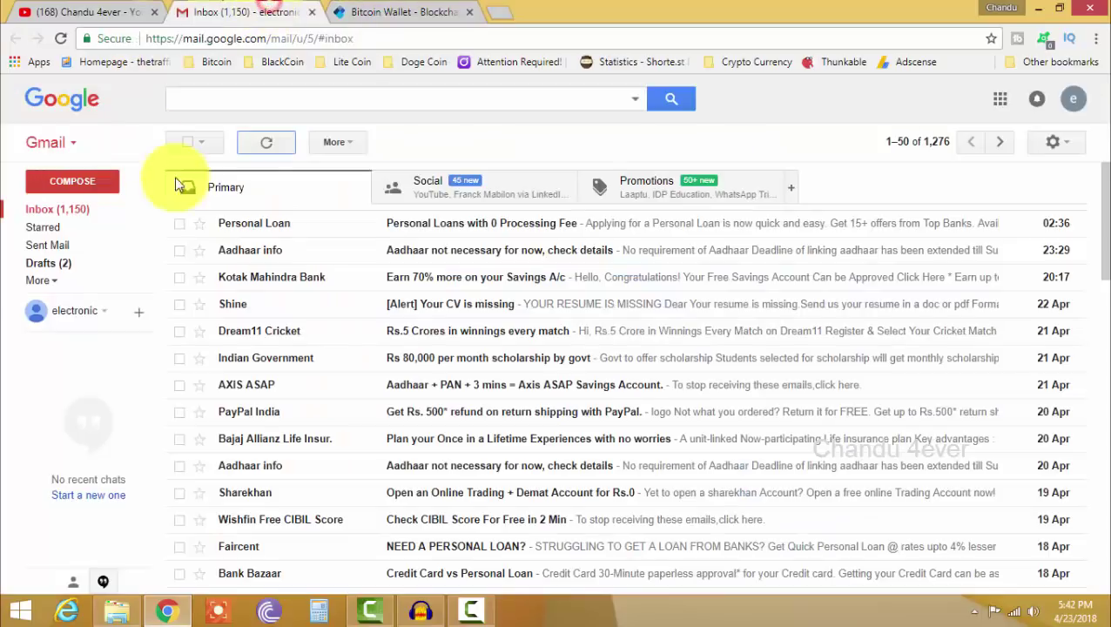
Step: Start a new email addressed to the suggested contact
click(81, 183)
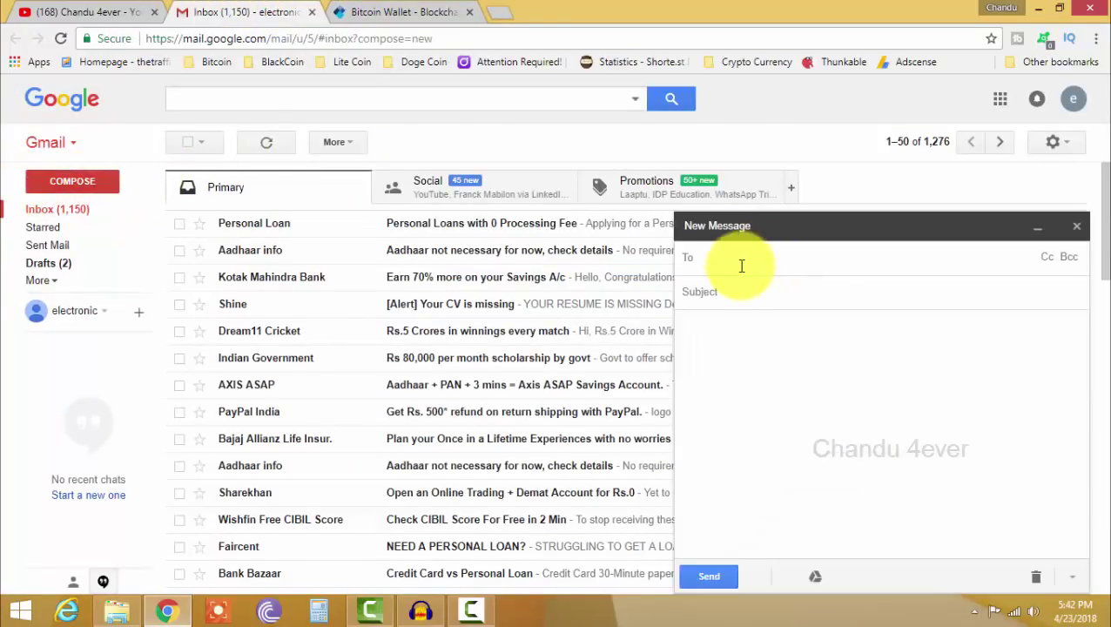
click(740, 264)
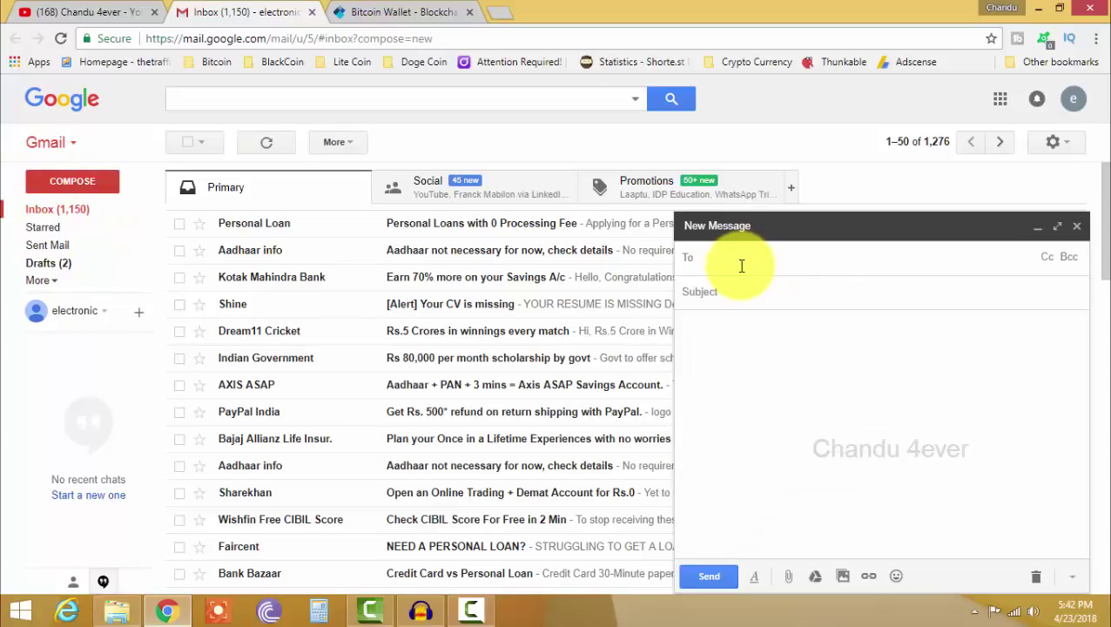
text(el)
key(BackSpace)
text(chadu)
key(BackSpace)
key(BackSpace)
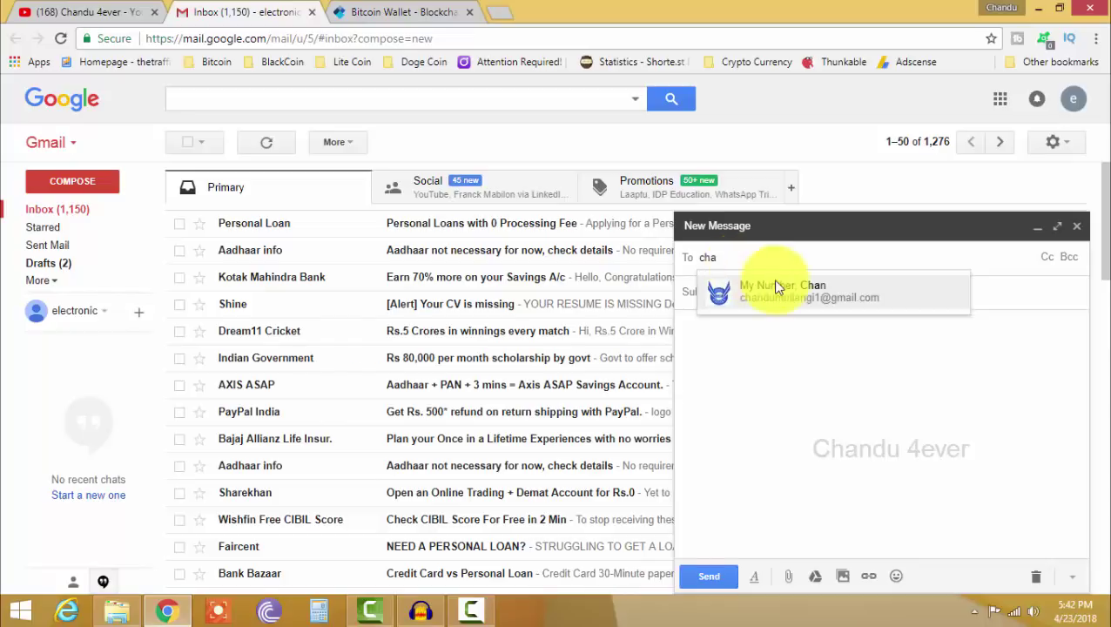
click(783, 290)
Step: Title the email 'blockchain id', paste the wallet ID into the body, and send it
click(750, 295)
text(blockchain)
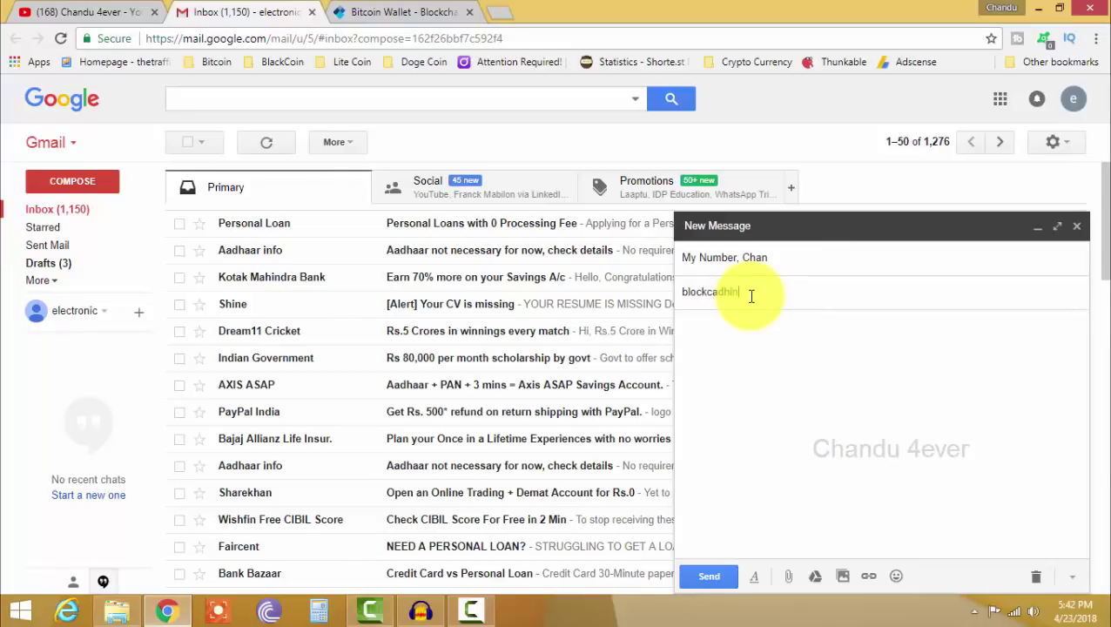
key(BackSpace)
key(BackSpace)
key(BackSpace)
text(hai)
text(id)
click(734, 350)
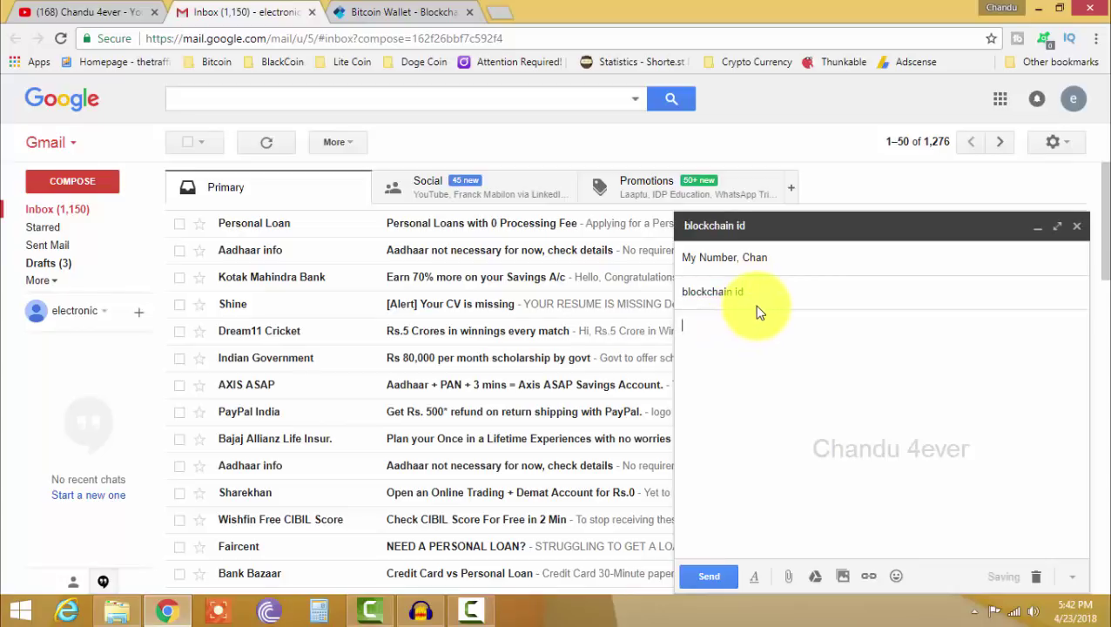
click(706, 573)
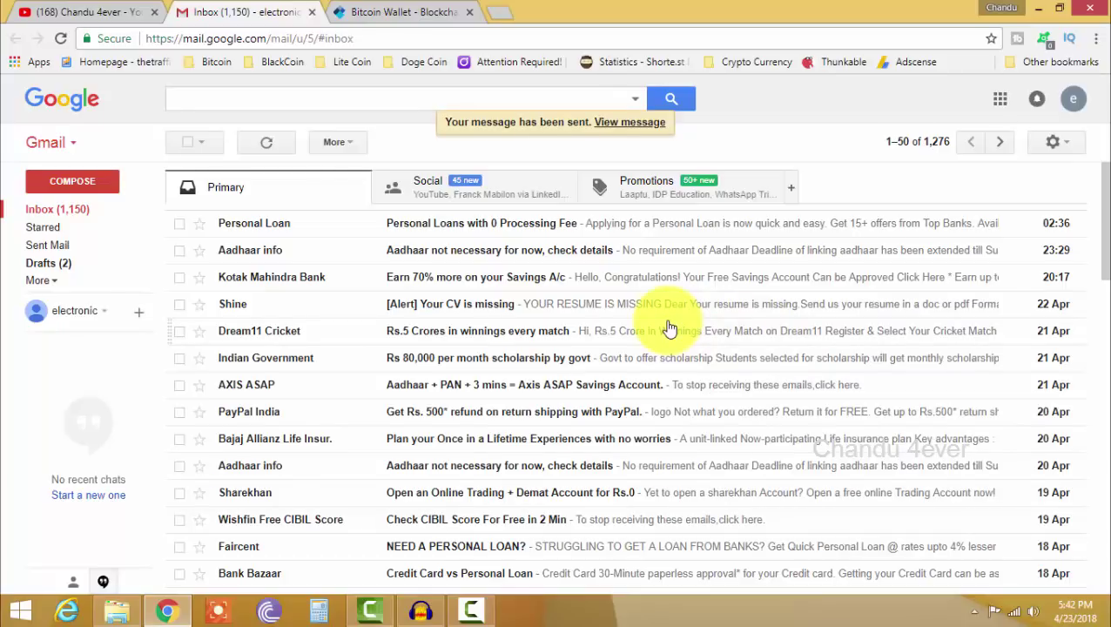
Step: Back on the wallet login tab, enter the wallet password and log in
click(396, 12)
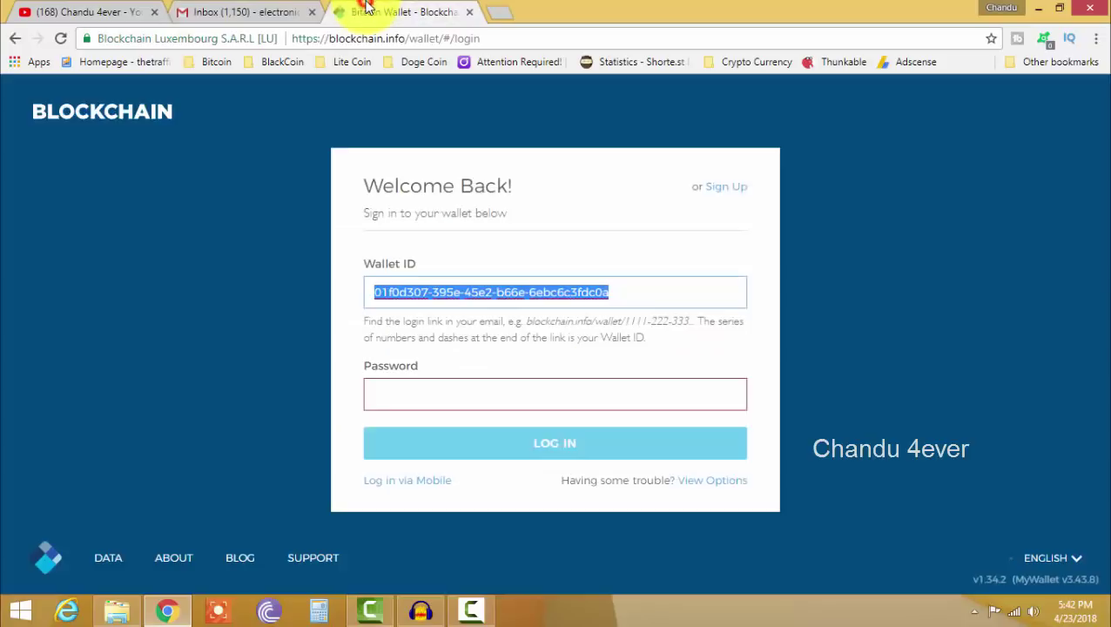
click(639, 296)
click(629, 296)
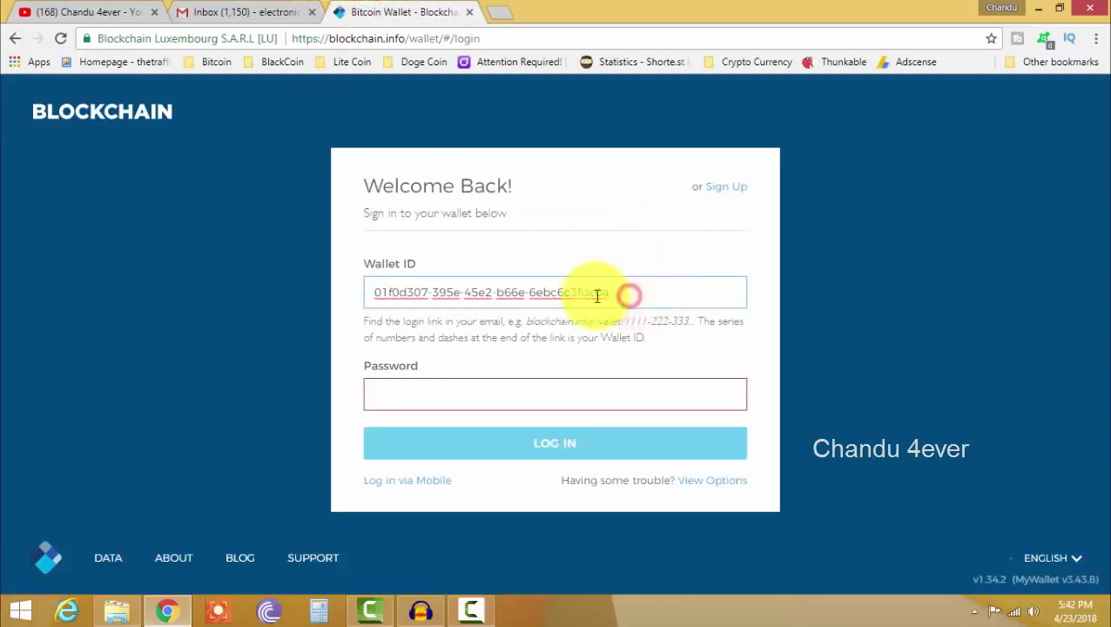
click(515, 402)
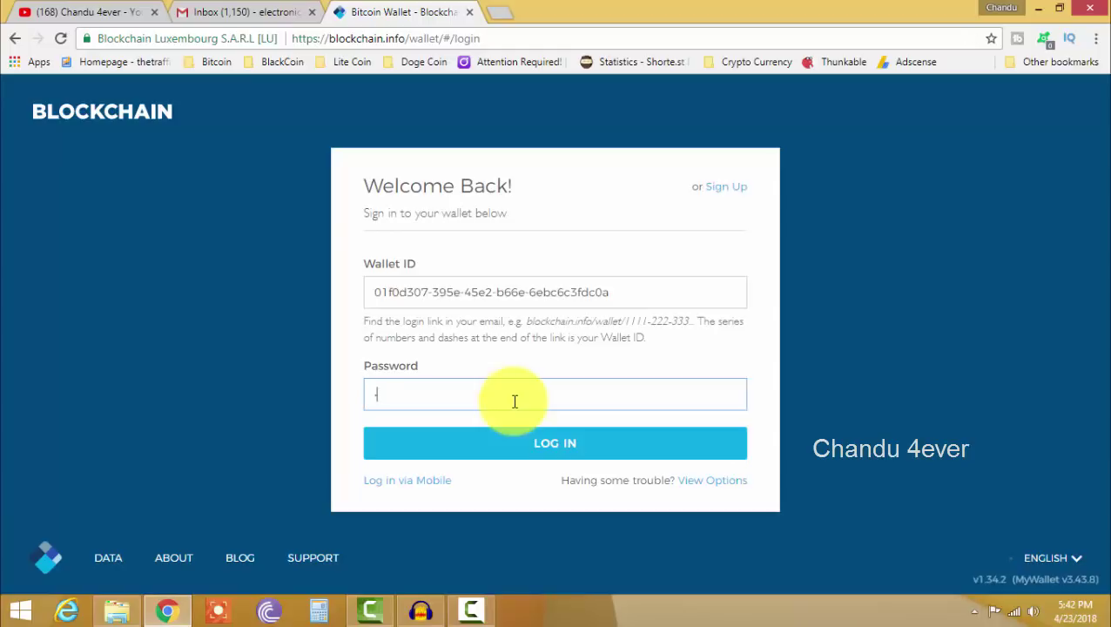
text(a)
text(aaaaaaaaaa)
click(527, 438)
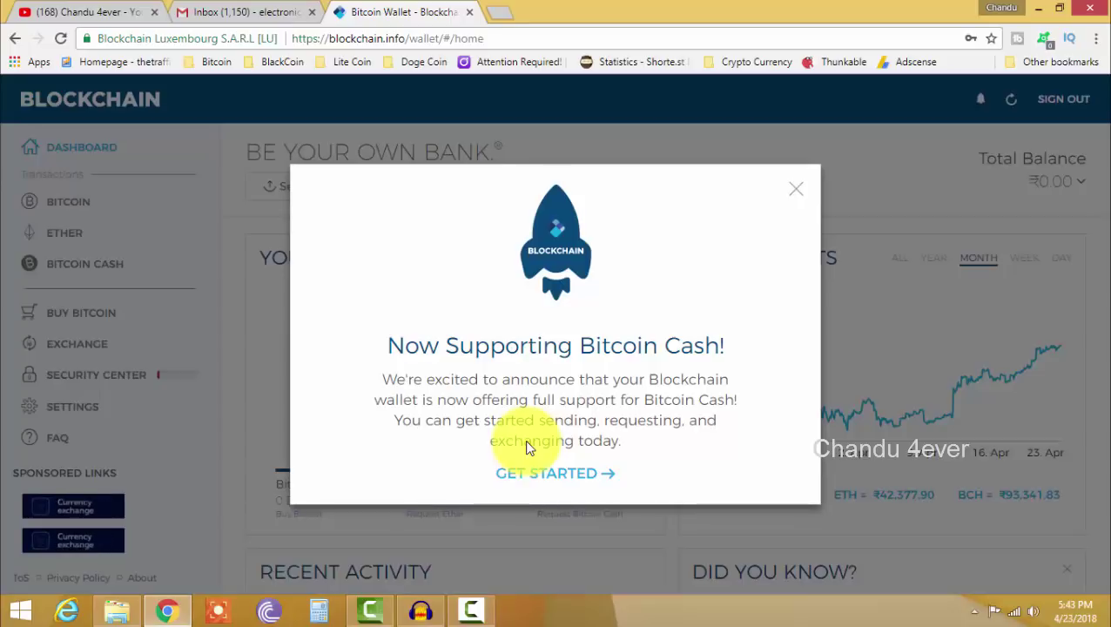
Step: Dismiss the Bitcoin Cash announcement and view the empty Bitcoin transactions page
click(795, 191)
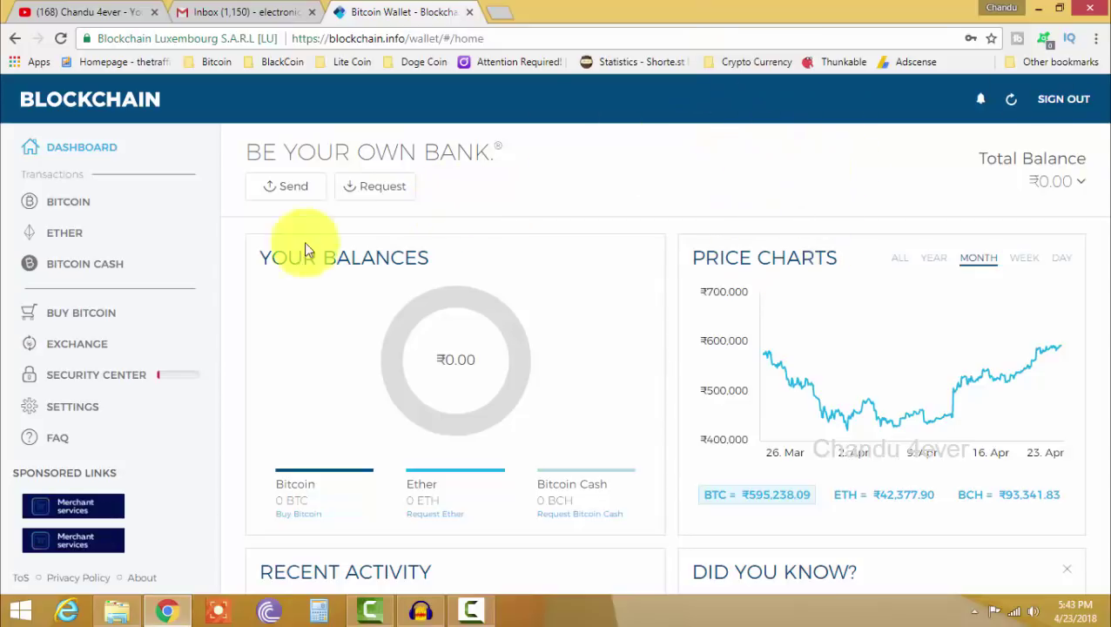
click(77, 206)
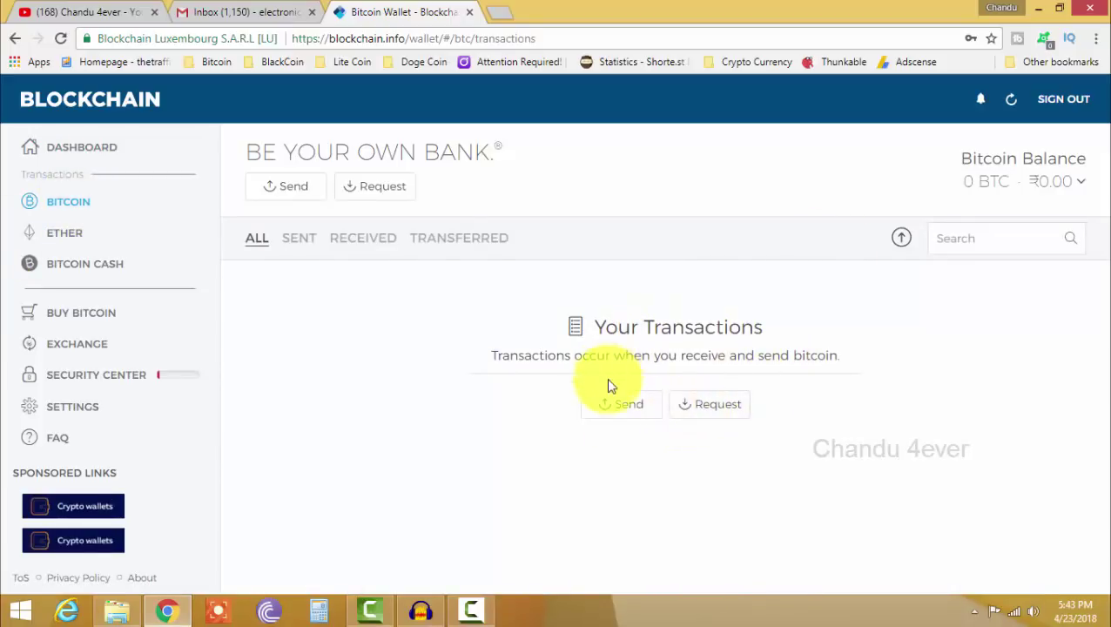
Step: Request Bitcoin and display the wallet's receive address as a QR code
click(708, 408)
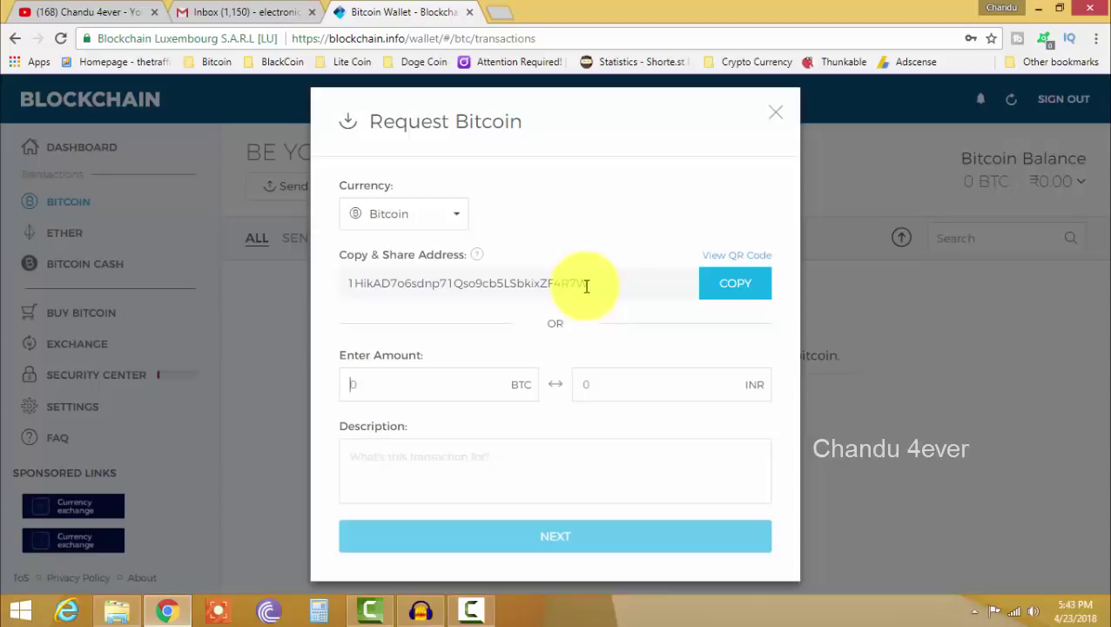
click(736, 255)
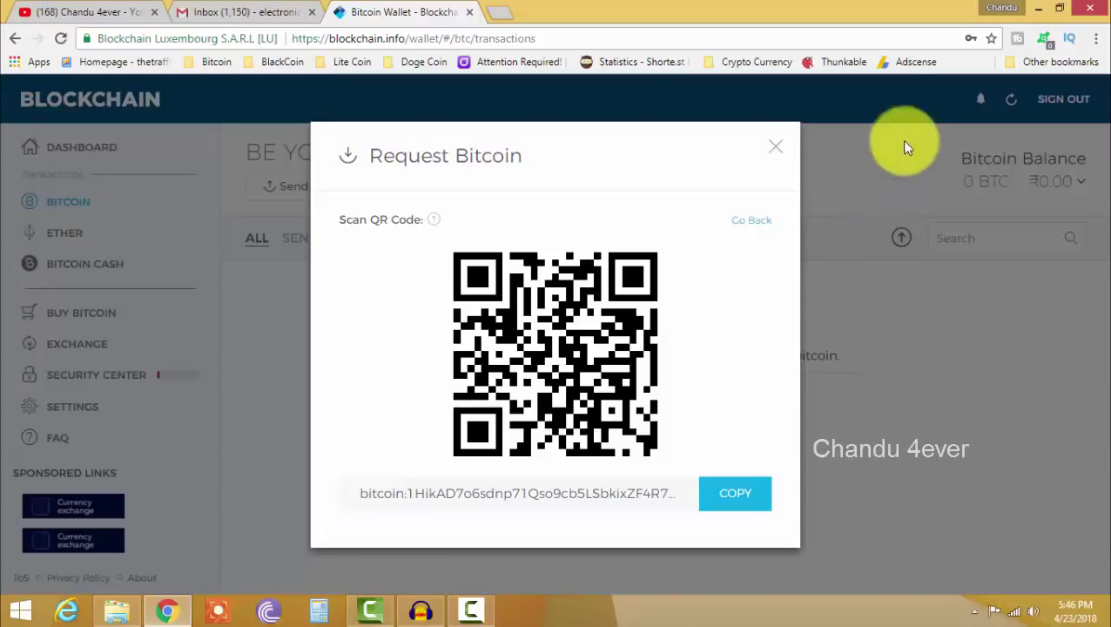
Step: Close the Bitcoin request, check the empty Ether page, and open the Bitcoin-to-Ether Exchange form
click(772, 148)
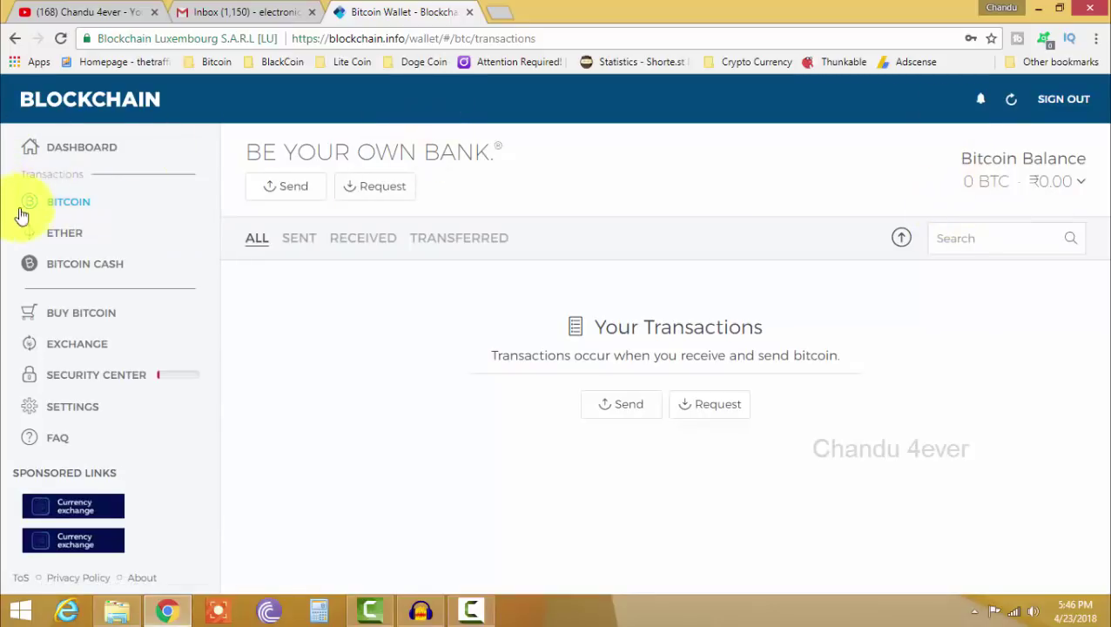
click(63, 235)
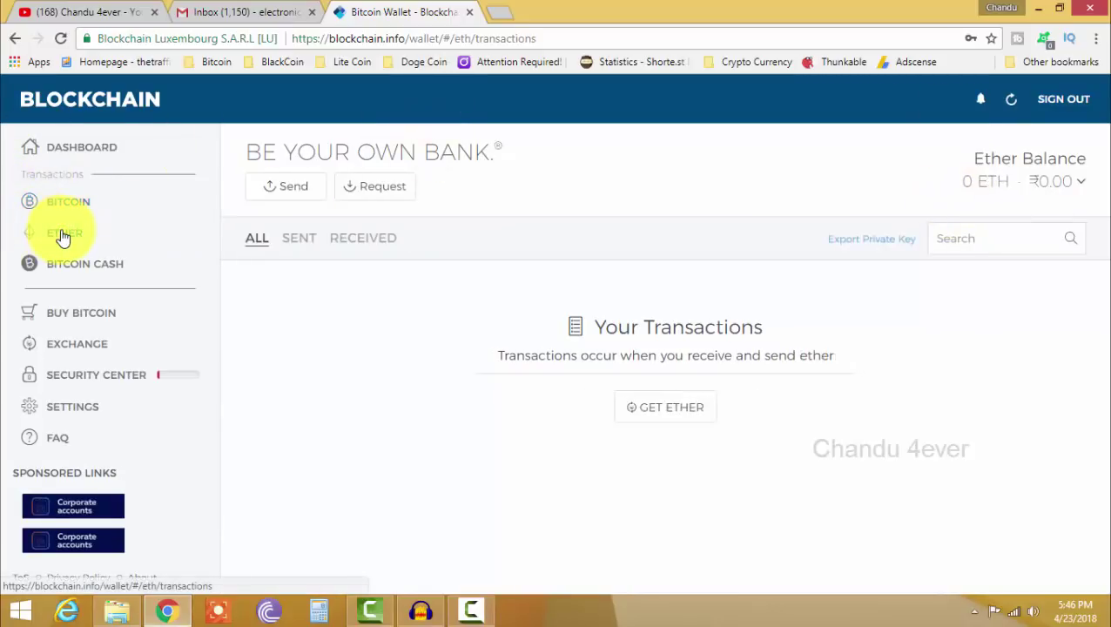
click(669, 411)
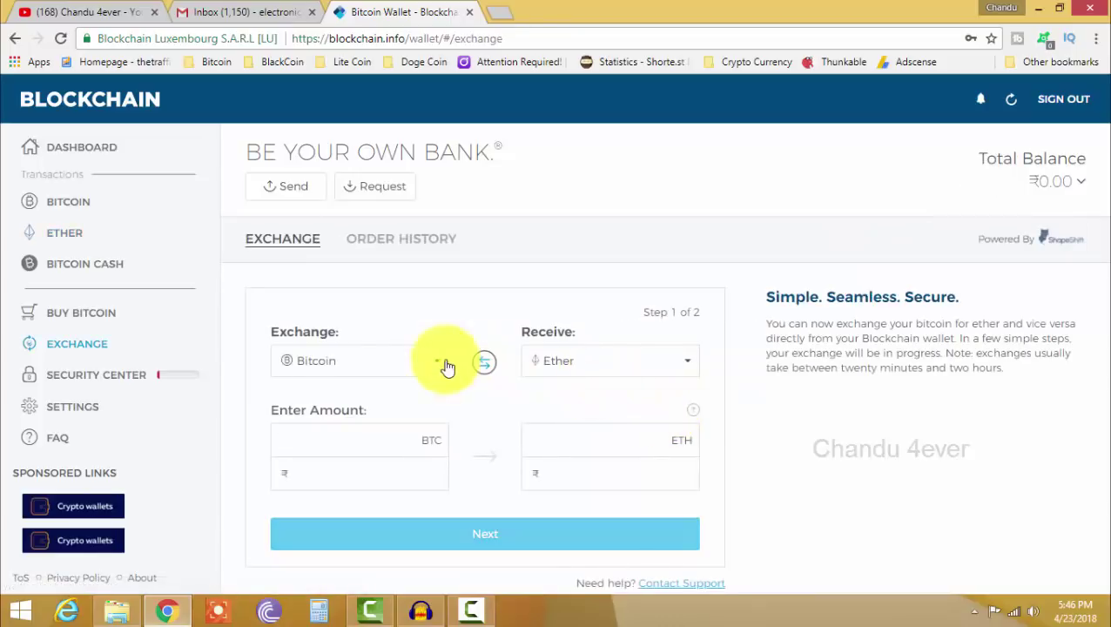
scroll(565, 364, down, 1)
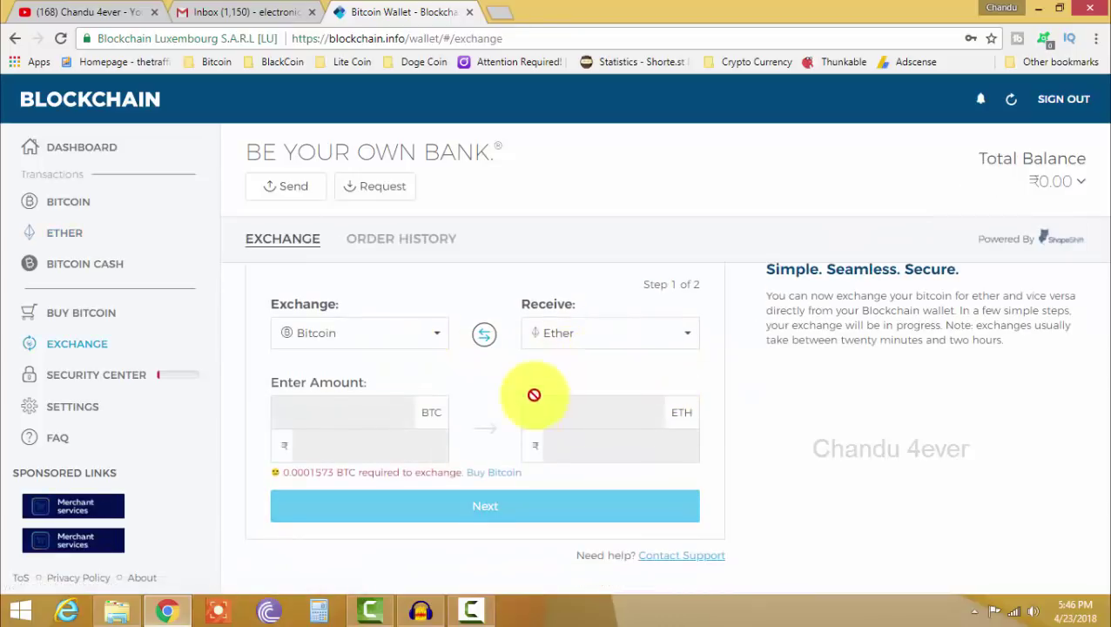
scroll(261, 240, up, 1)
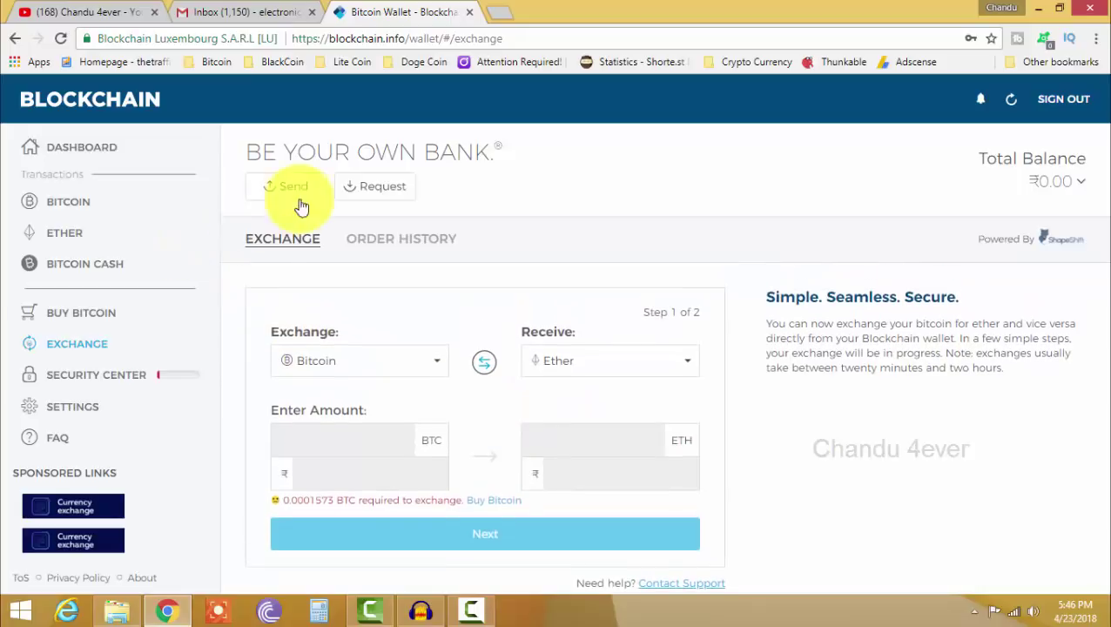
Step: Request funds in Ether, then Bitcoin Cash, viewing each address and QR code, then close the window
click(369, 188)
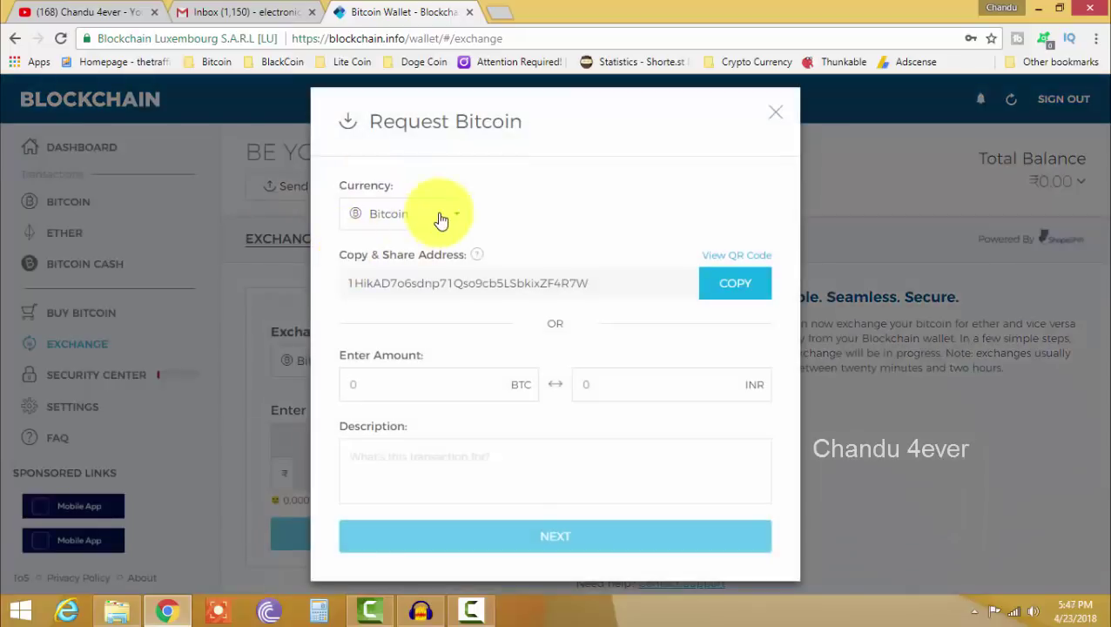
click(443, 214)
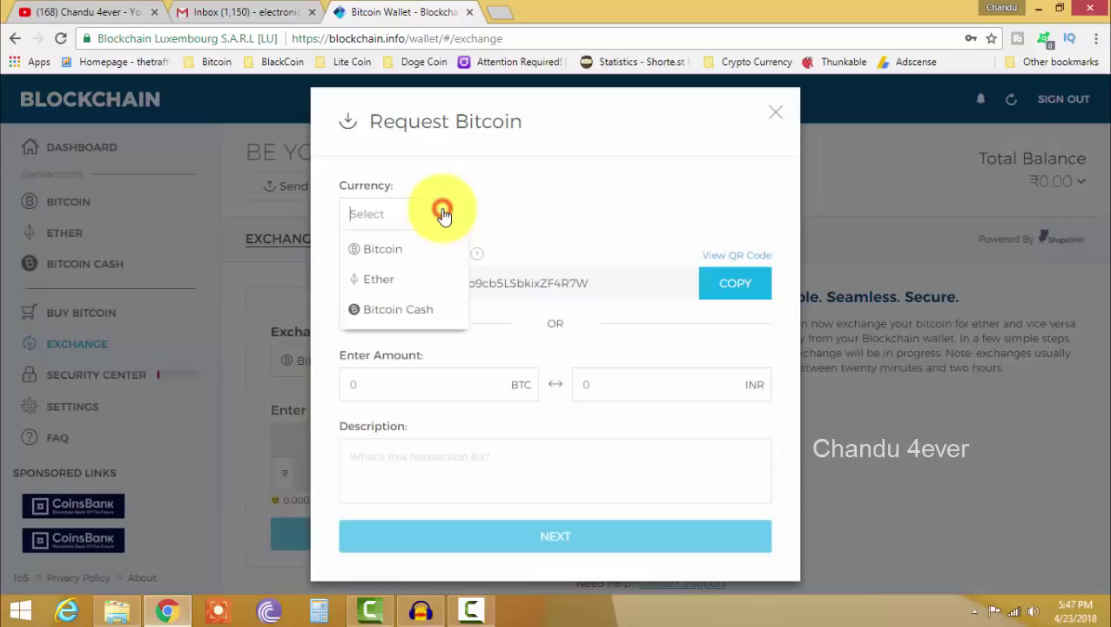
click(405, 280)
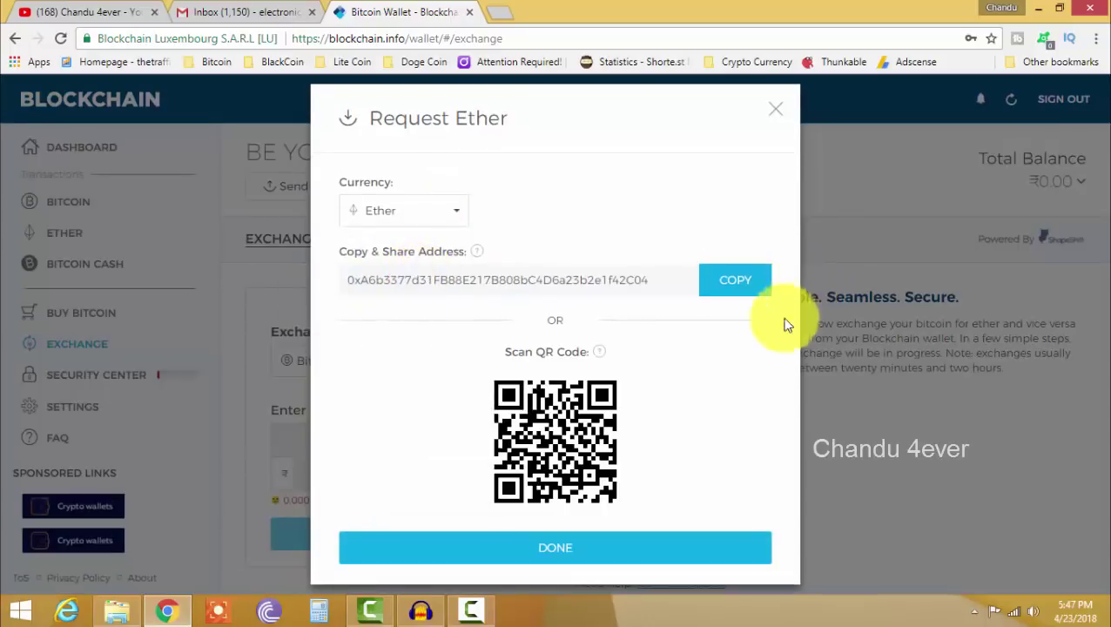
click(426, 206)
click(397, 306)
click(771, 110)
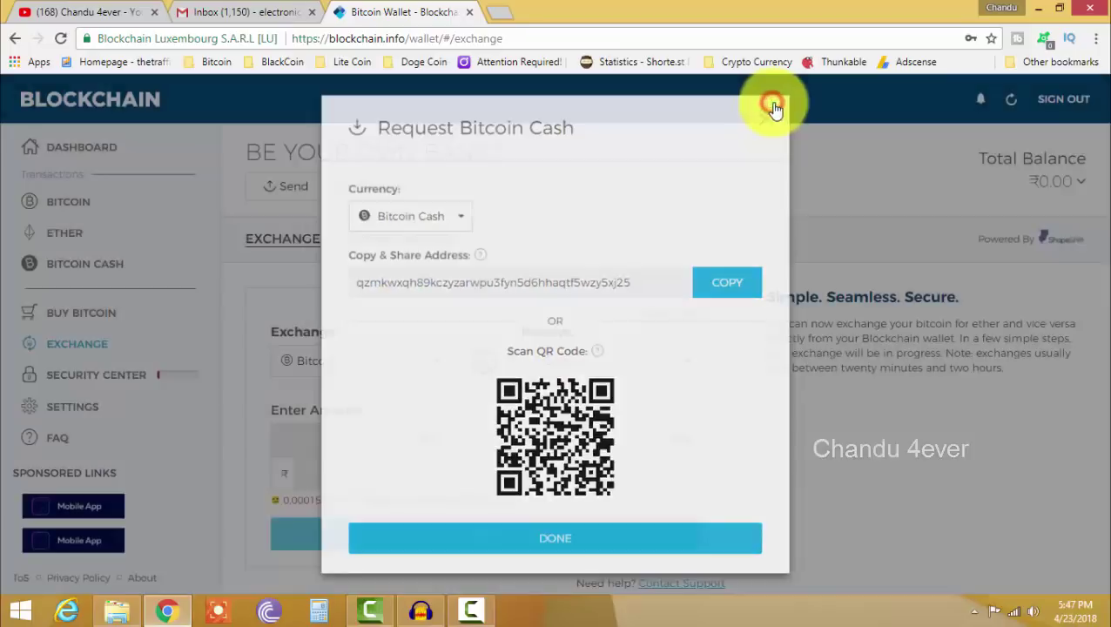